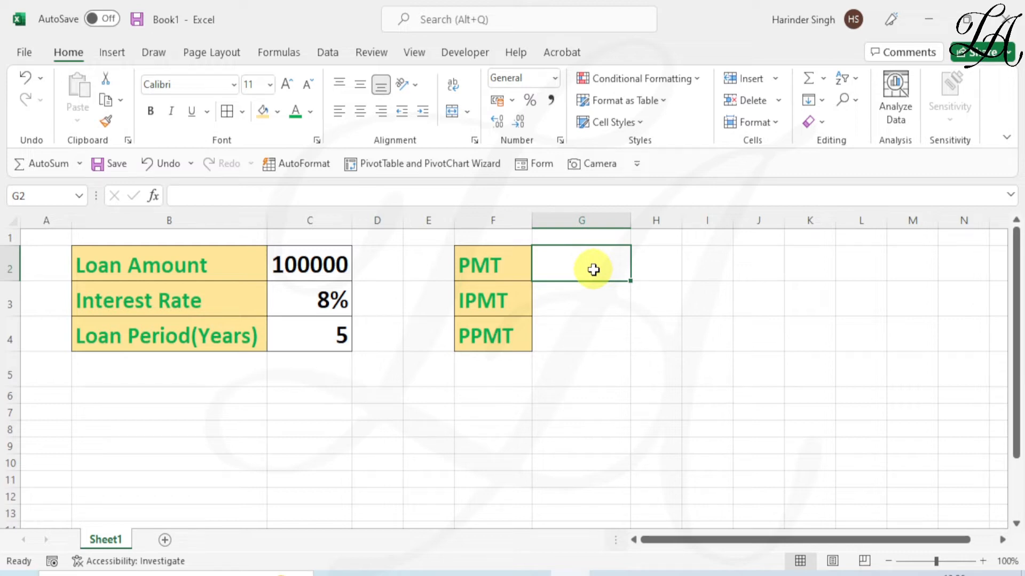
- Calculate the monthly loan payment in G2 with the formula =PMT(C3/12,C4*12,C2)
{"action": "type", "text": "=PMT"}
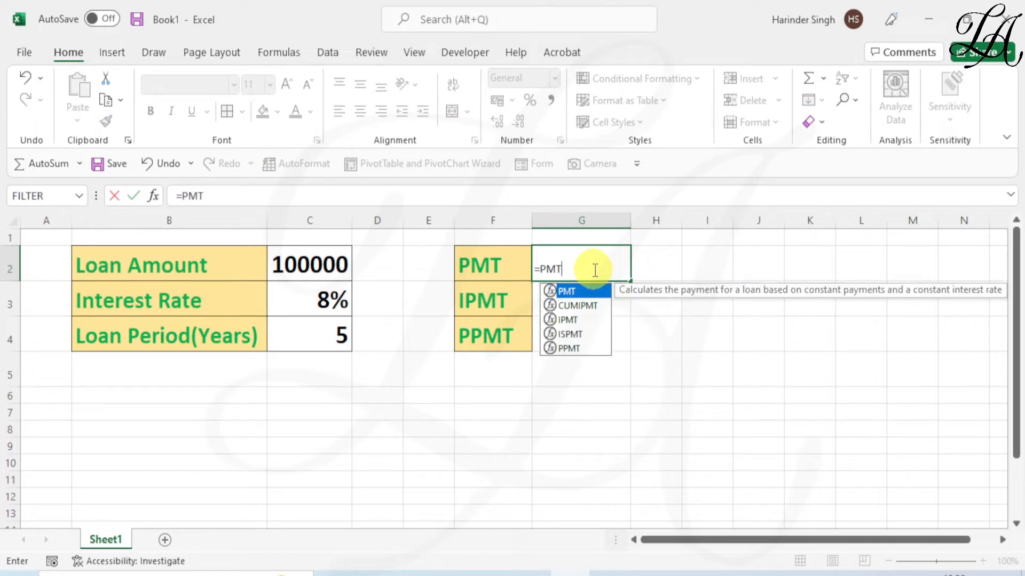
{"action": "type", "text": "("}
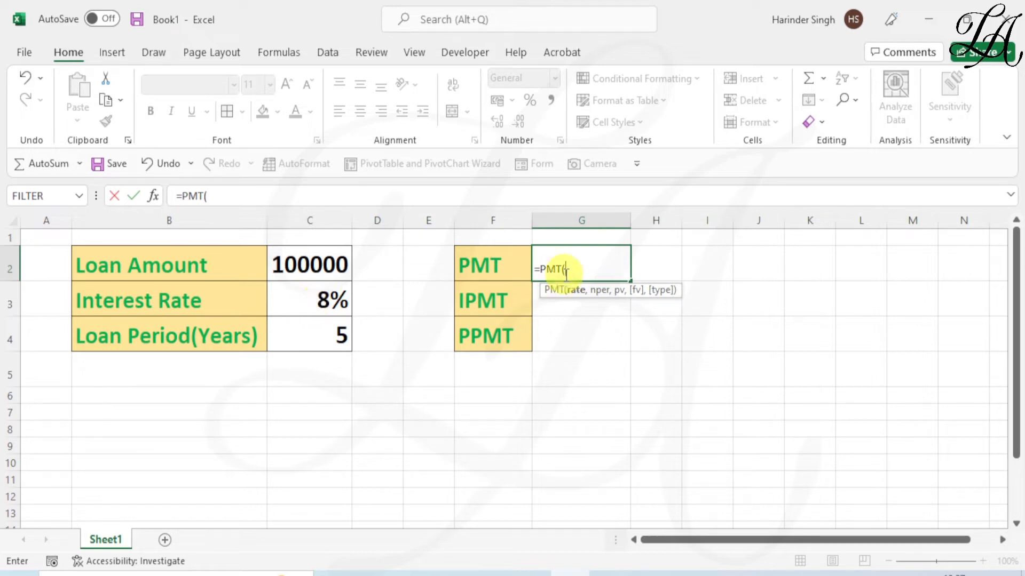
{"action": "left_click", "coordinate": [332, 299]}
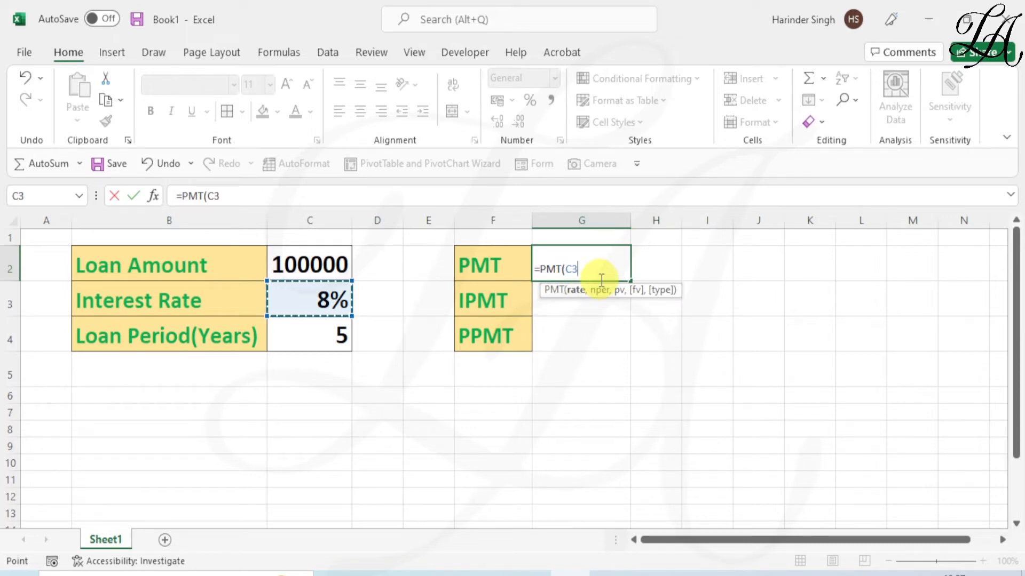
{"action": "type", "text": "/"}
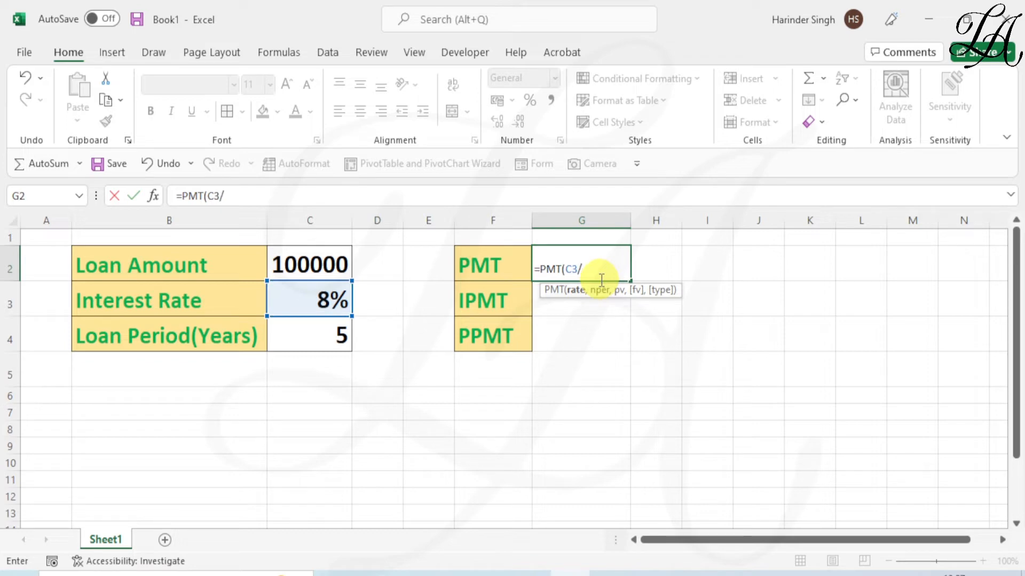
{"action": "type", "text": "12,"}
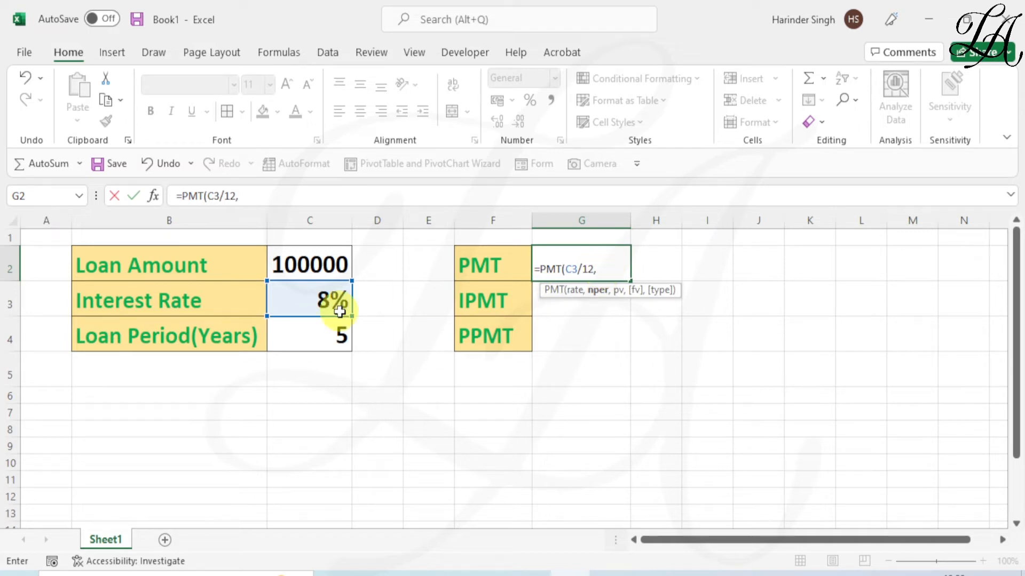
{"action": "left_click", "coordinate": [336, 335]}
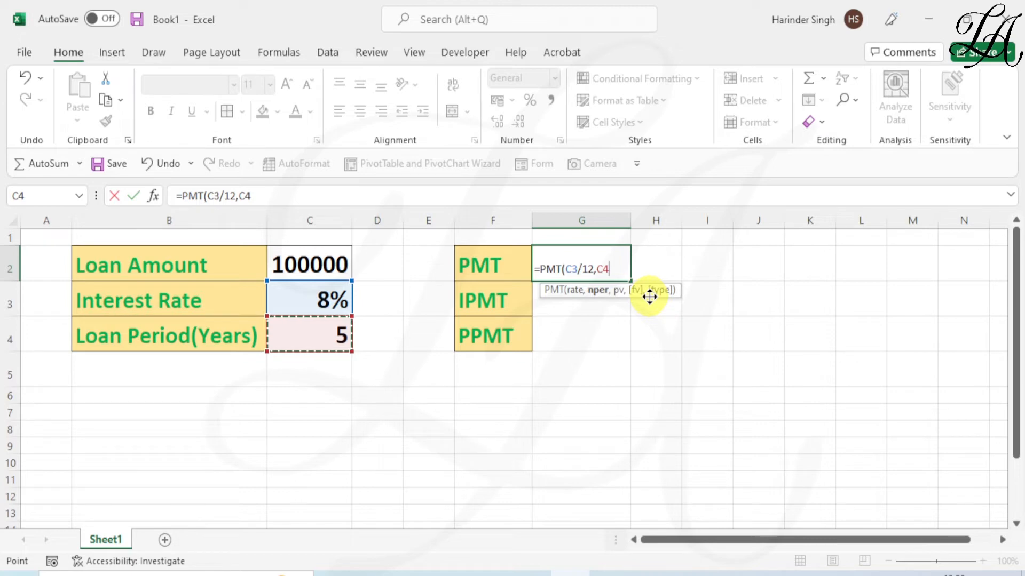
{"action": "type", "text": "*12"}
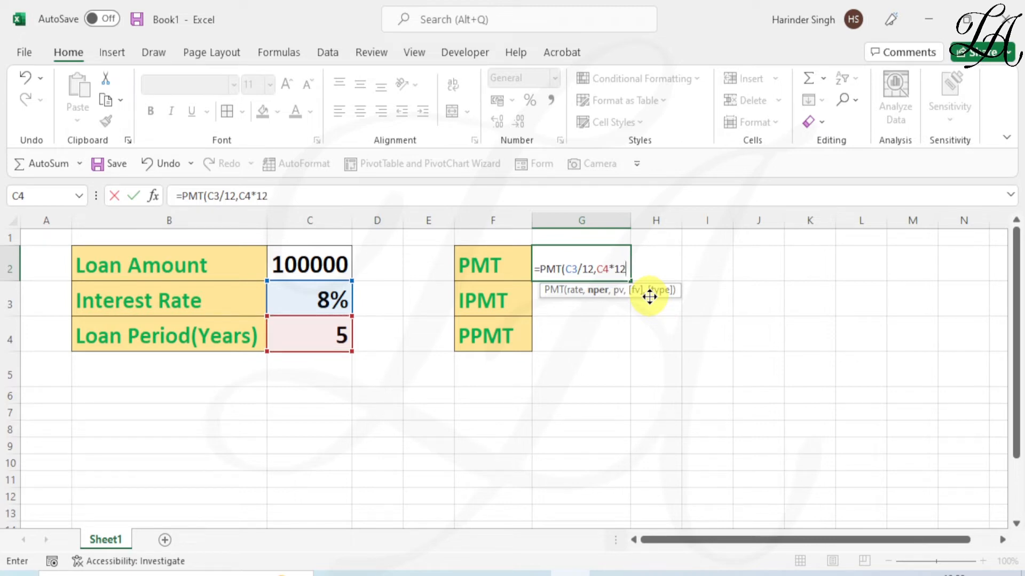
{"action": "type", "text": ","}
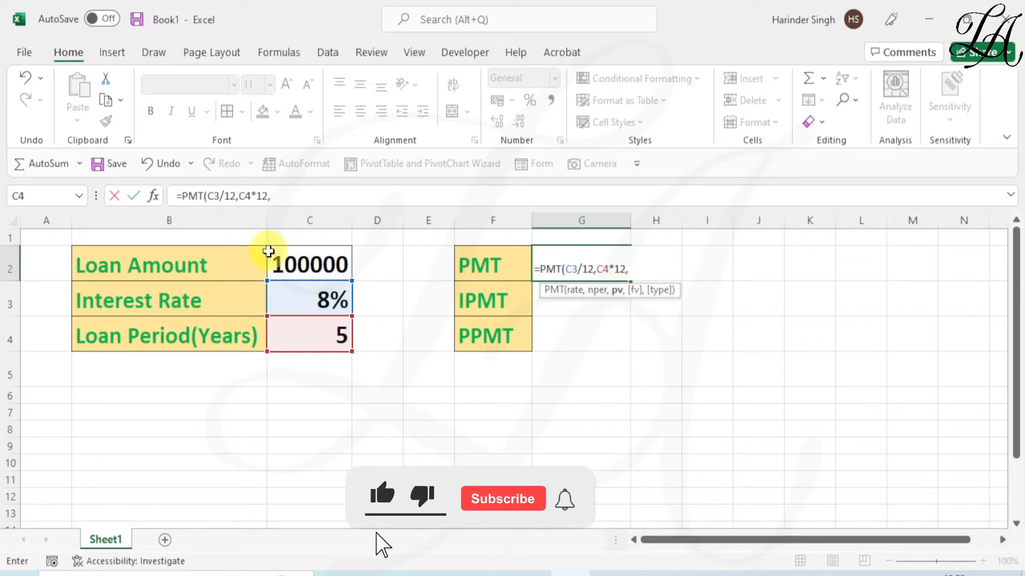
{"action": "left_click", "coordinate": [304, 271]}
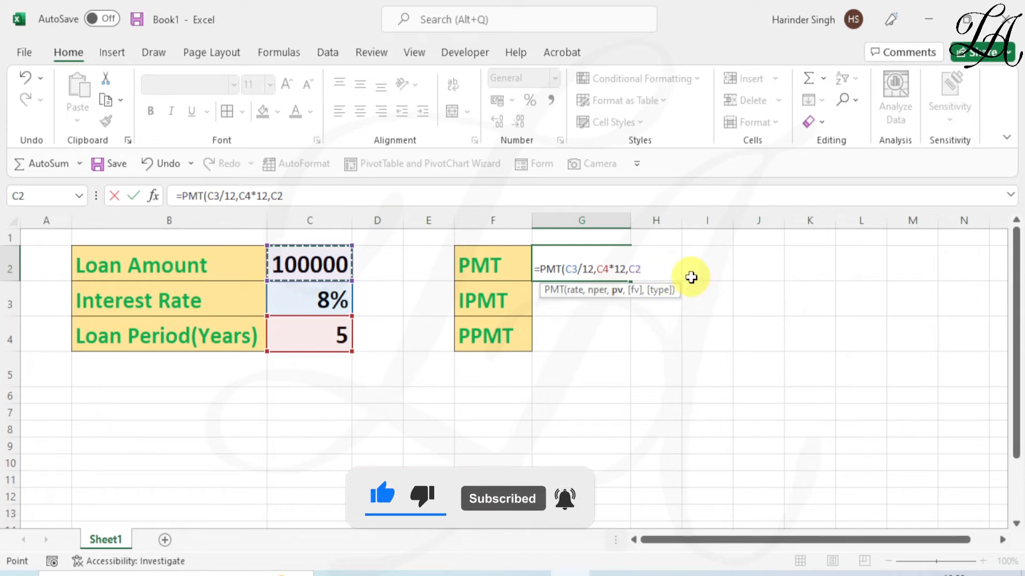
{"action": "type", "text": ")"}
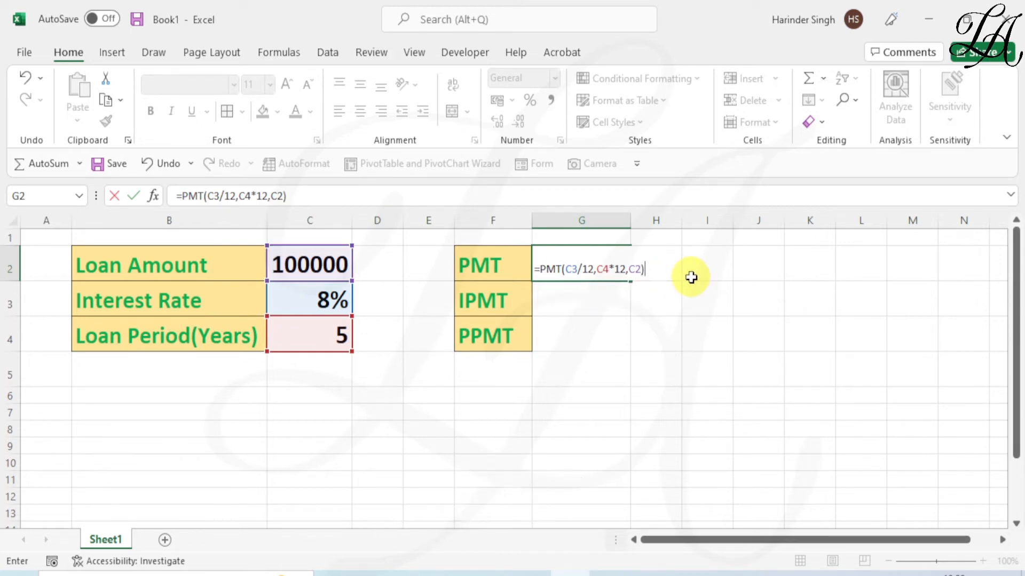
{"action": "key", "text": "Return"}
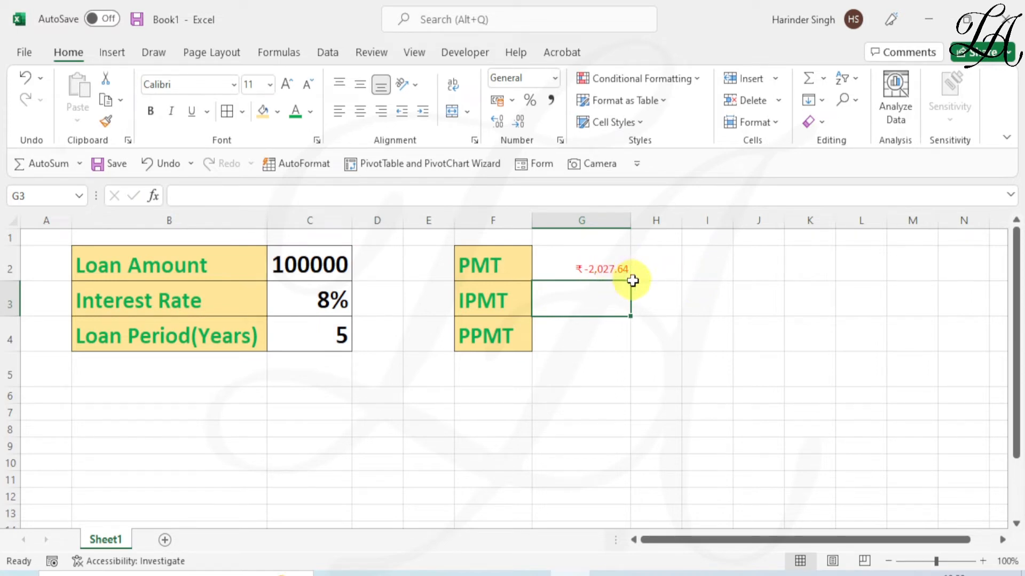
{"action": "left_click", "coordinate": [603, 264]}
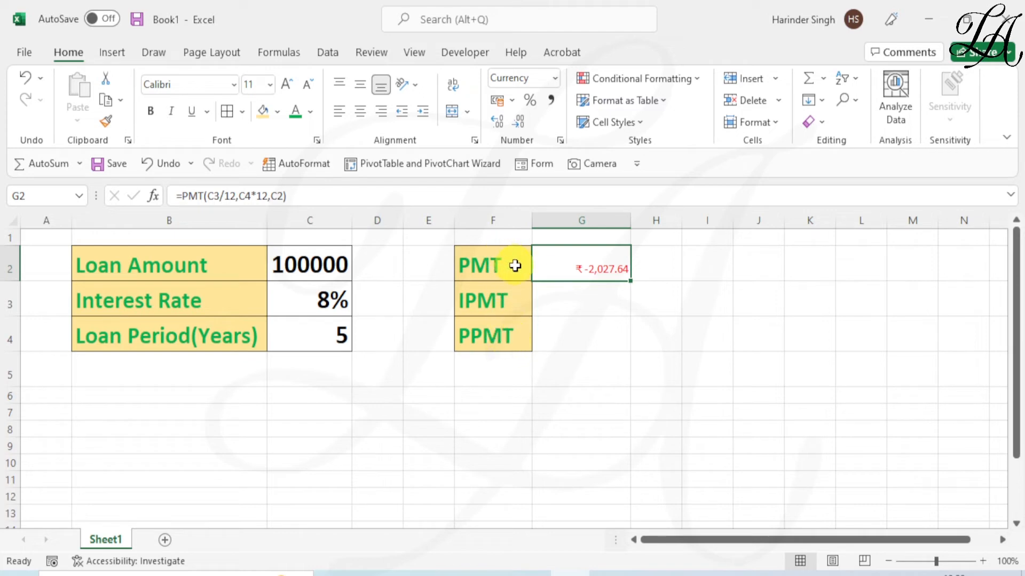
- Calculate the first month's interest payment in G3 with the formula =IPMT(C3/12,1,C4*12,C2)
{"action": "left_click", "coordinate": [575, 301]}
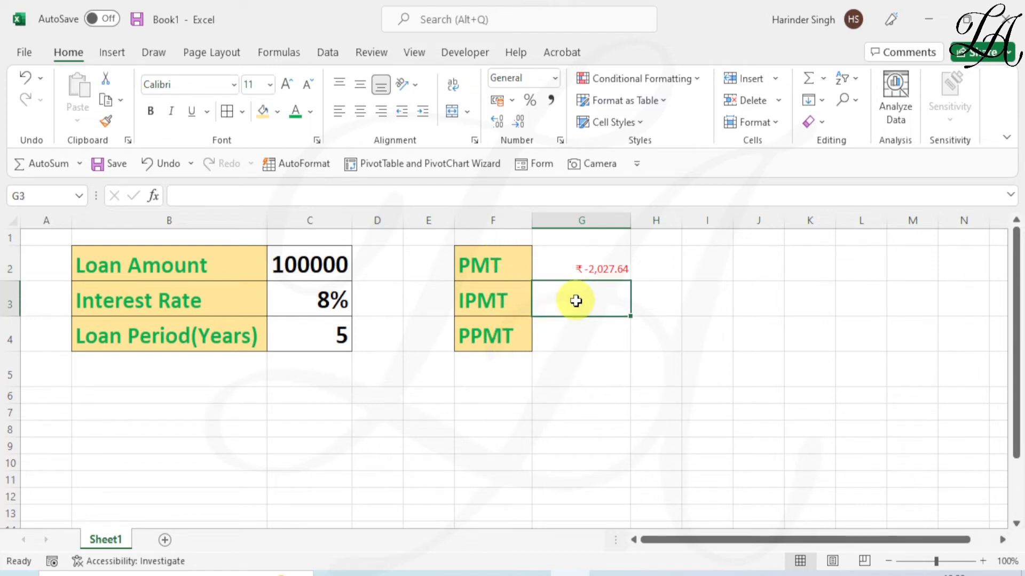
{"action": "type", "text": "="}
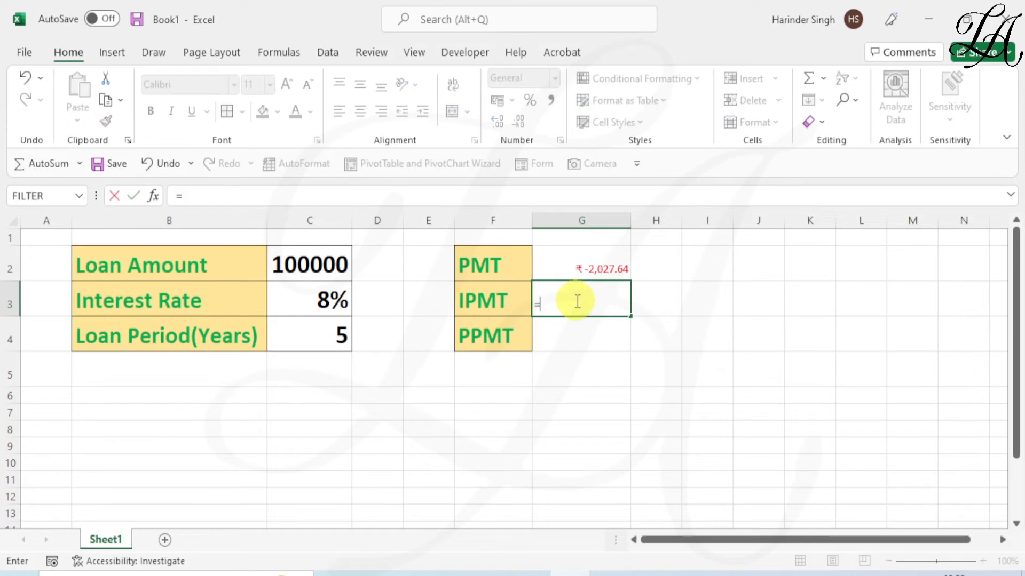
{"action": "type", "text": "IPM"}
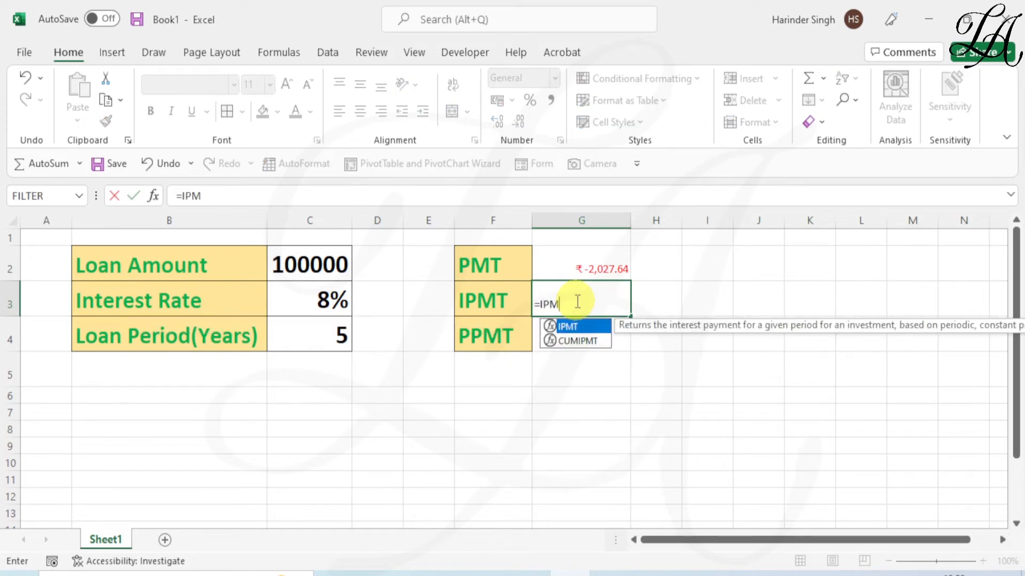
{"action": "type", "text": "T("}
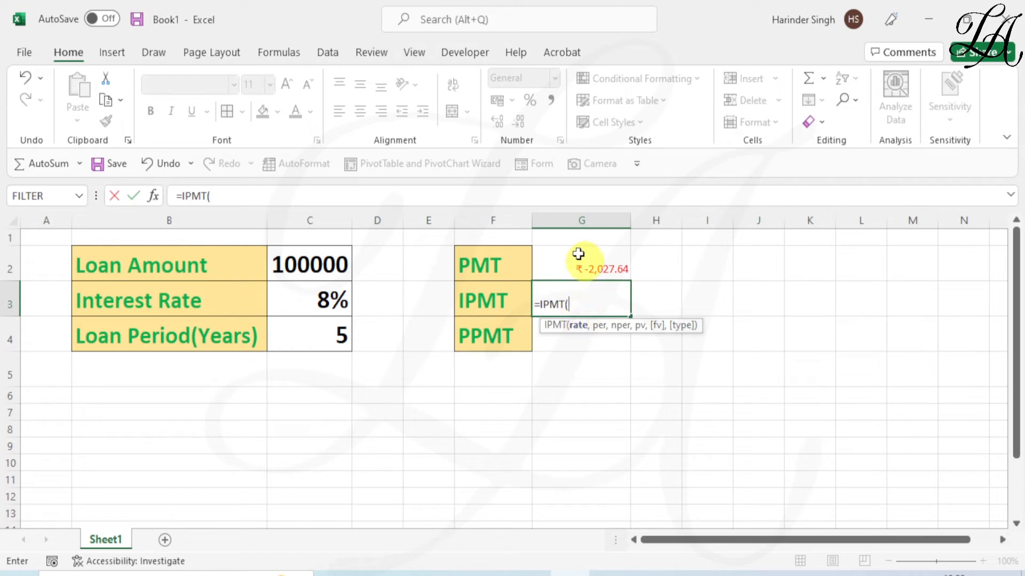
{"action": "left_click", "coordinate": [327, 303]}
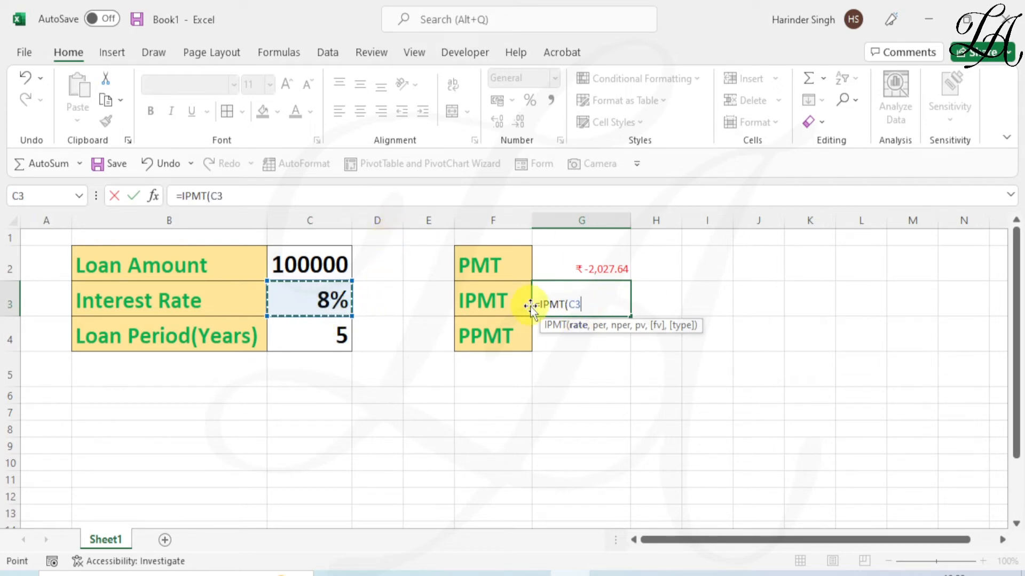
{"action": "type", "text": "/12"}
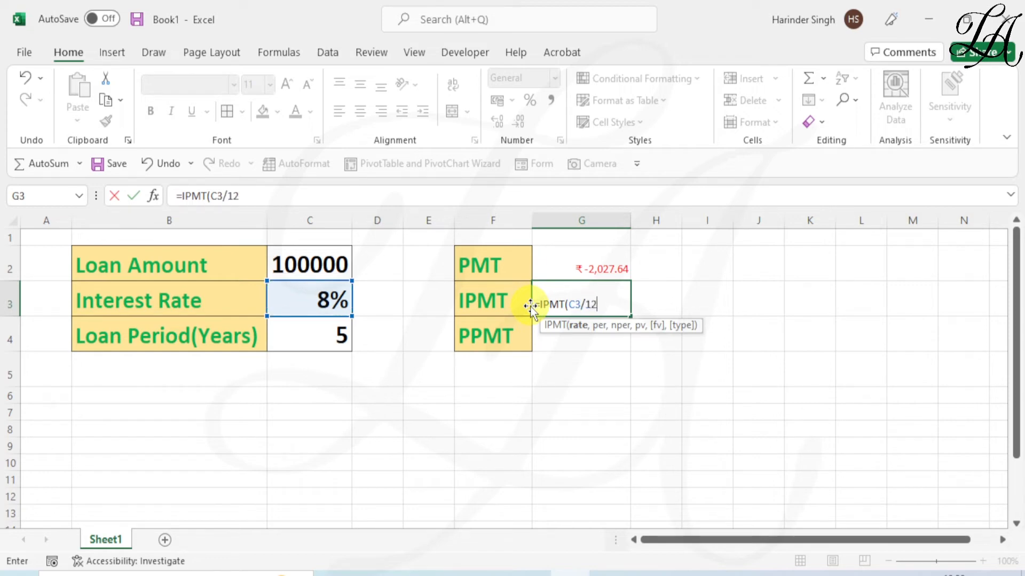
{"action": "type", "text": ","}
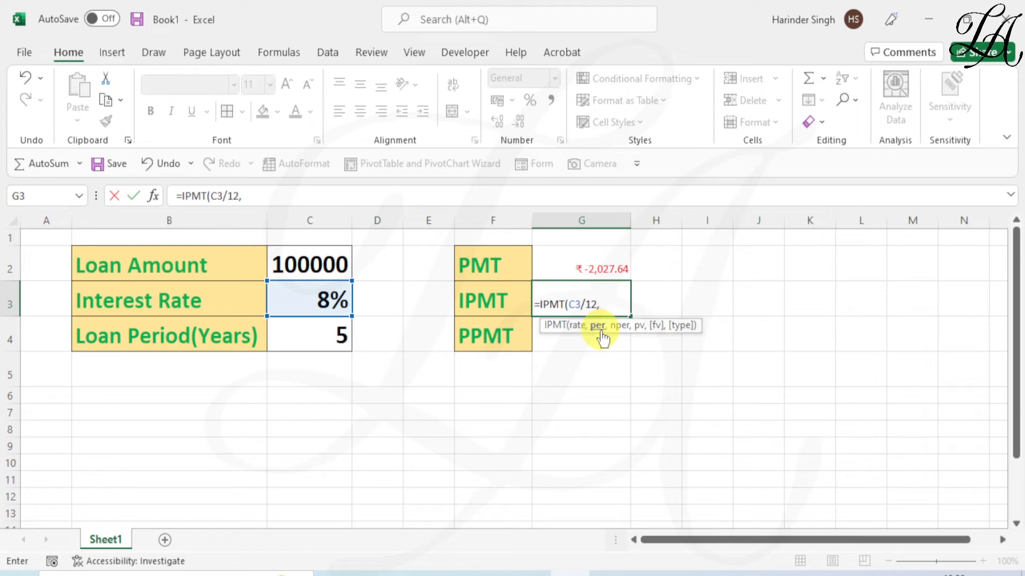
{"action": "type", "text": "1,"}
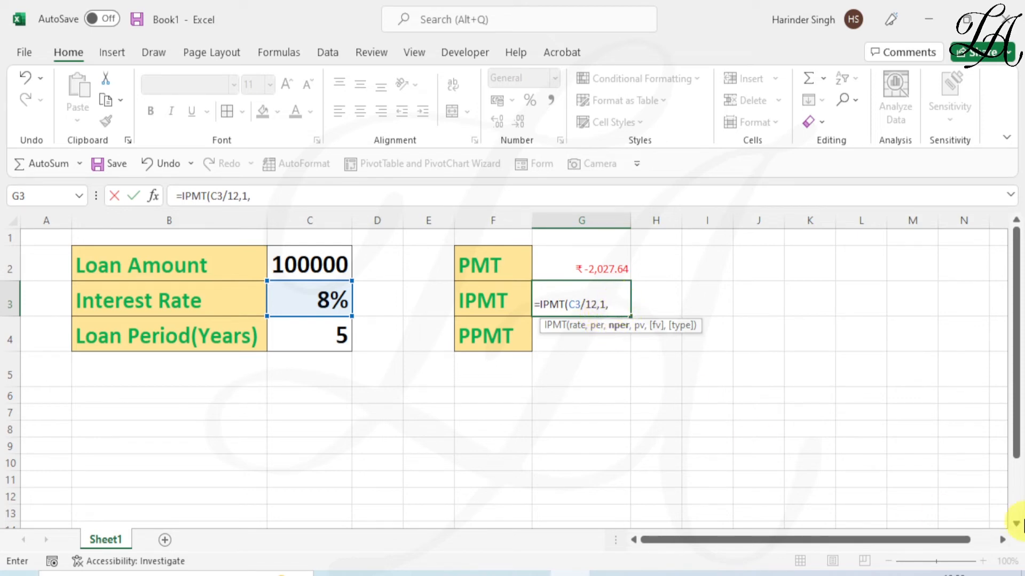
{"action": "left_click", "coordinate": [289, 341]}
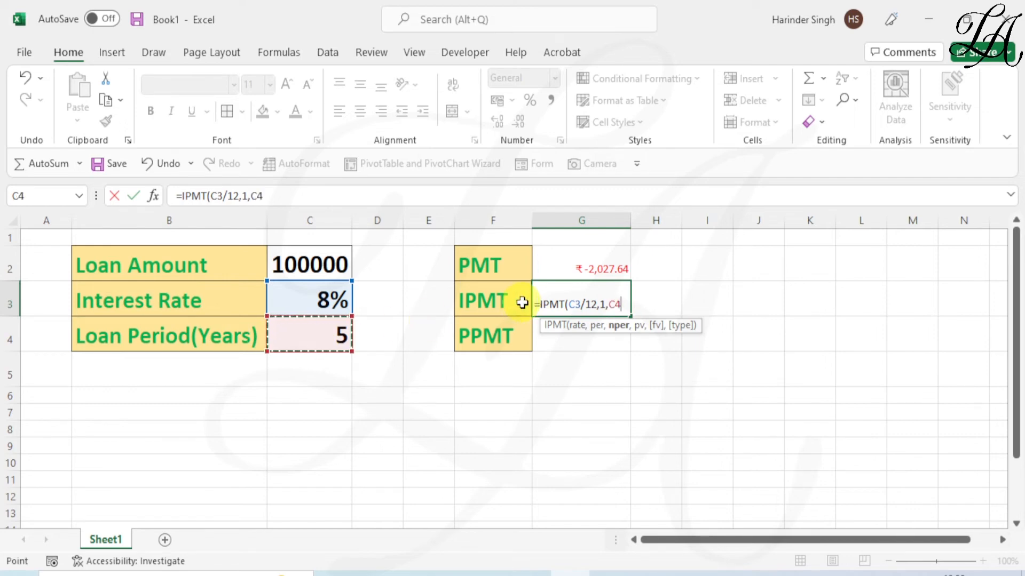
{"action": "type", "text": "*"}
{"action": "type", "text": "12"}
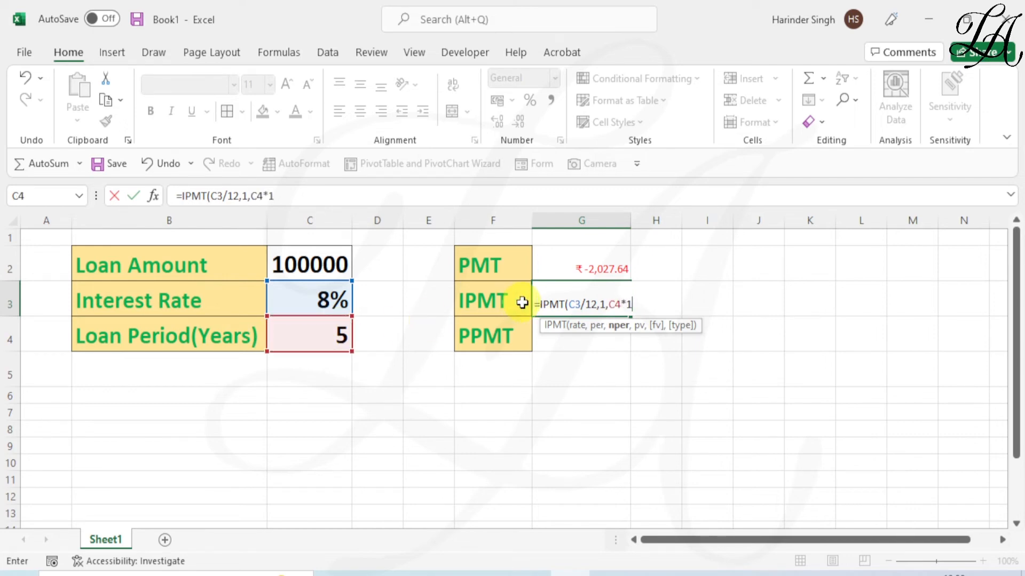
{"action": "type", "text": ","}
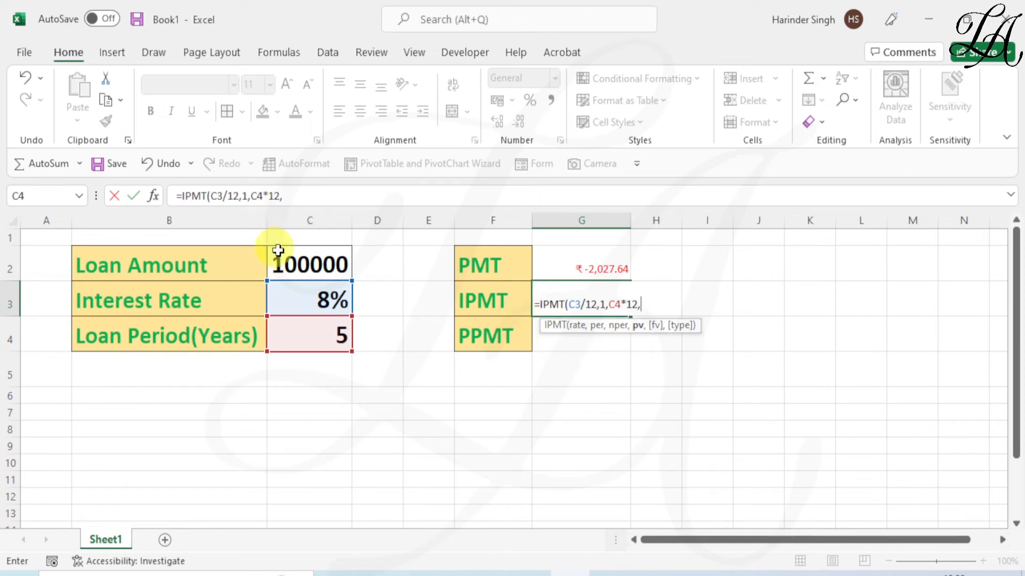
{"action": "left_click", "coordinate": [306, 265]}
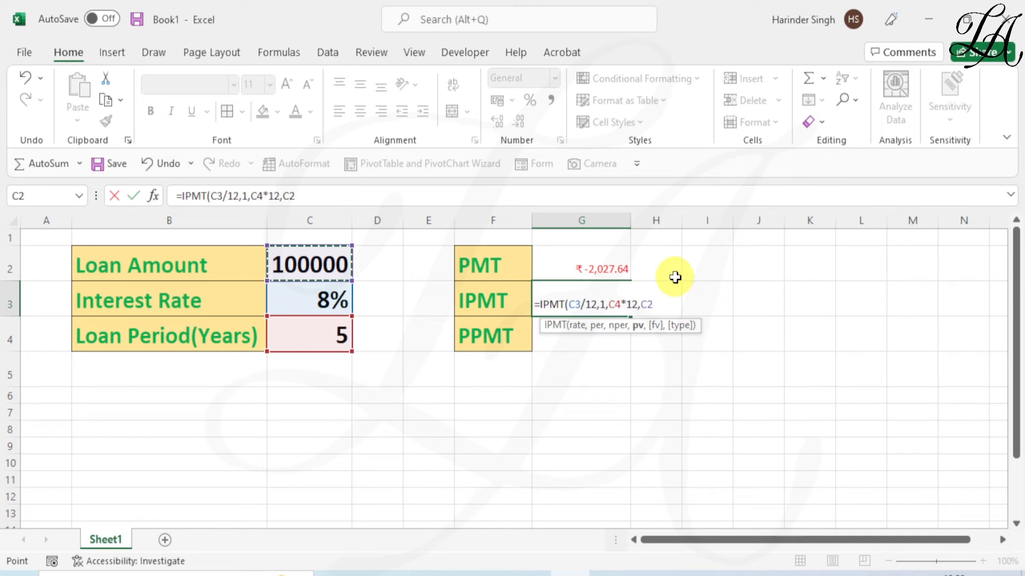
{"action": "type", "text": ")"}
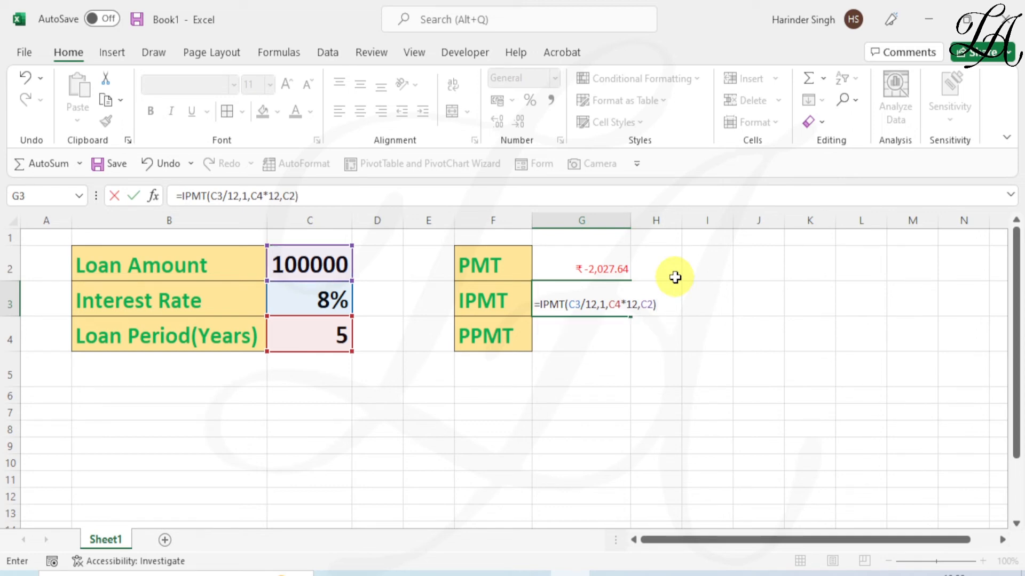
{"action": "key", "text": "Return"}
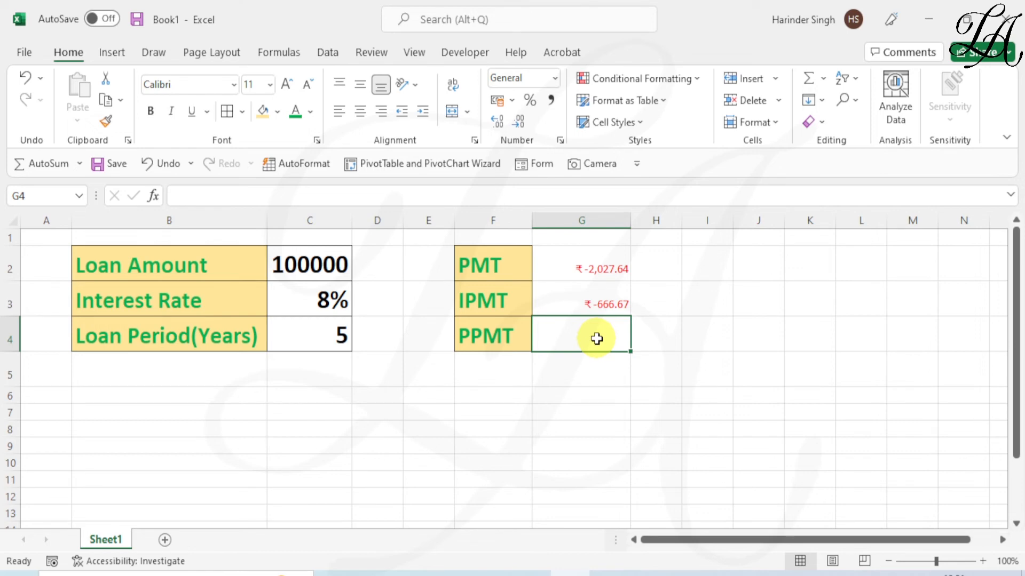
- Calculate the first month's principal payment in G4 with the formula =PPMT(C3/12,1,C4*12,C2)
{"action": "type", "text": "=PP"}
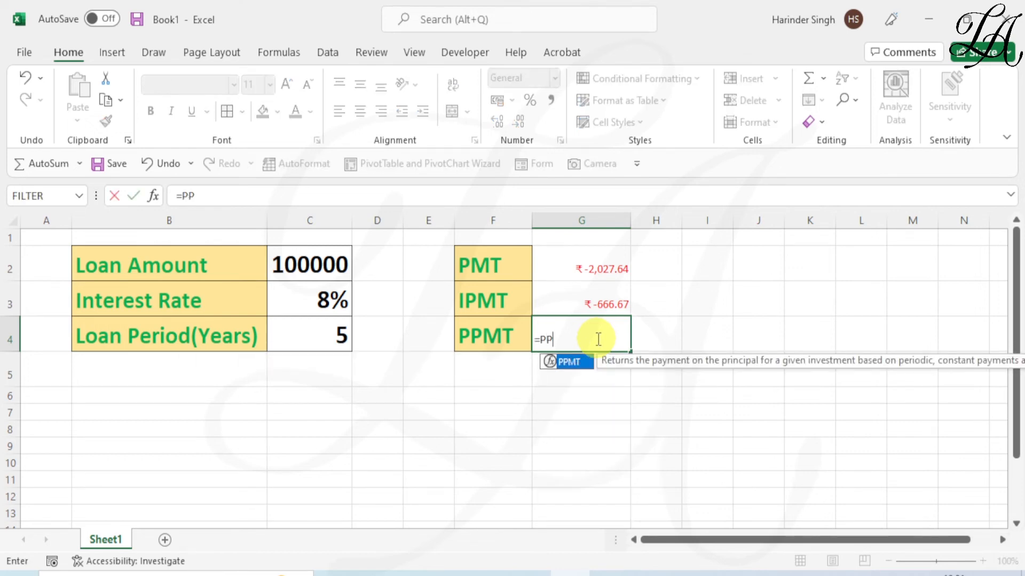
{"action": "type", "text": "MT("}
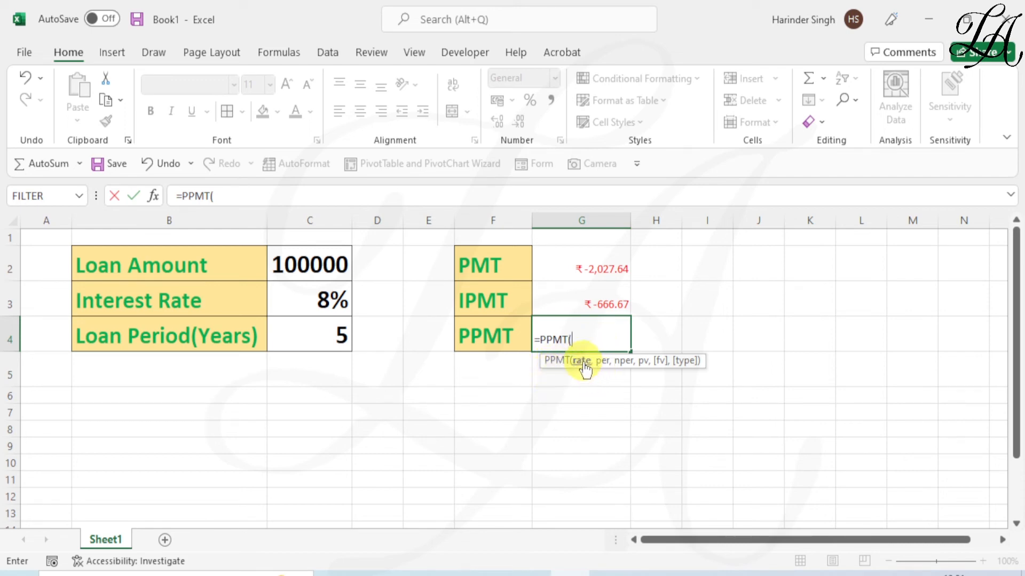
{"action": "left_click", "coordinate": [311, 302]}
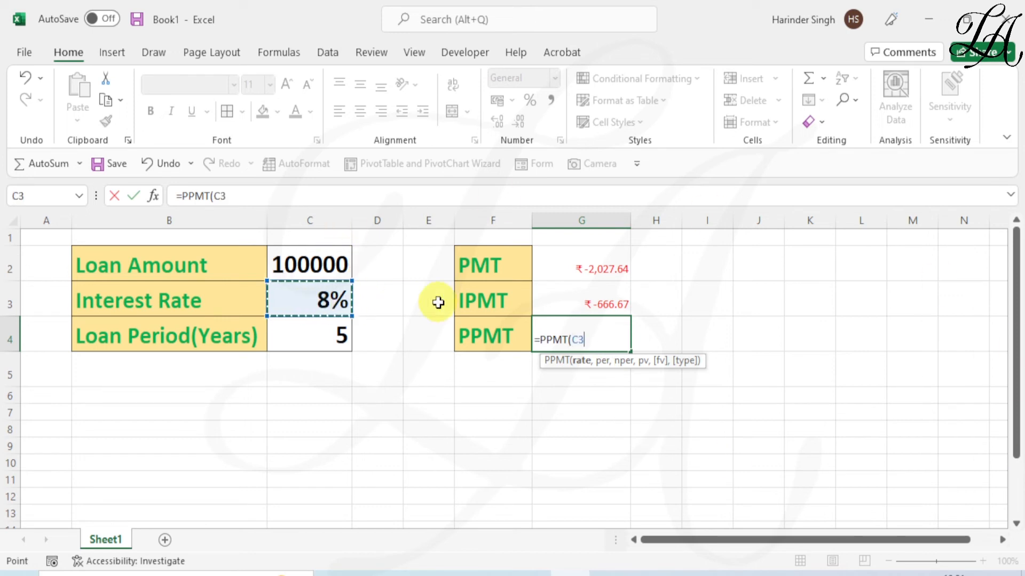
{"action": "type", "text": "/12"}
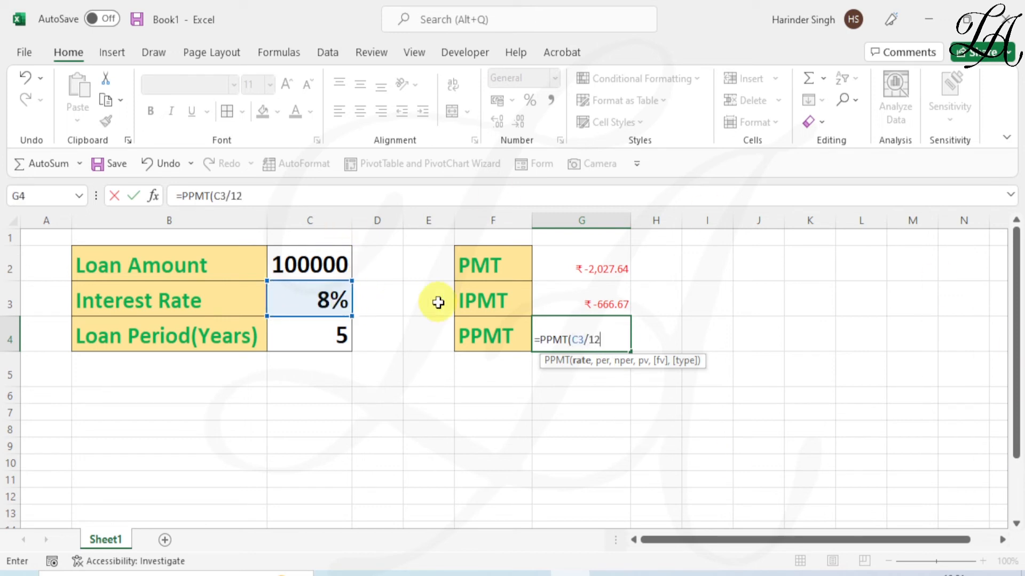
{"action": "type", "text": ","}
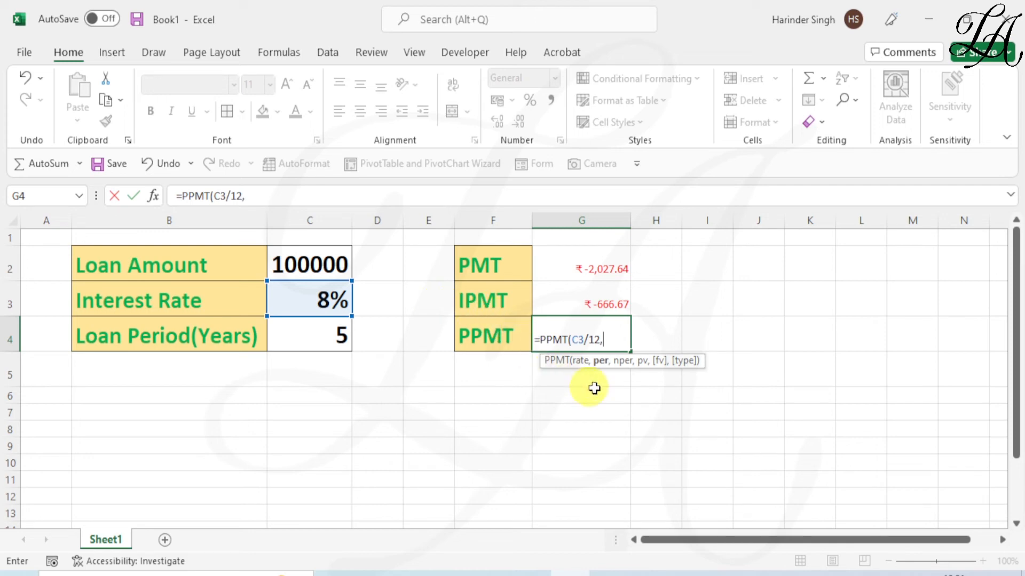
{"action": "type", "text": "1"}
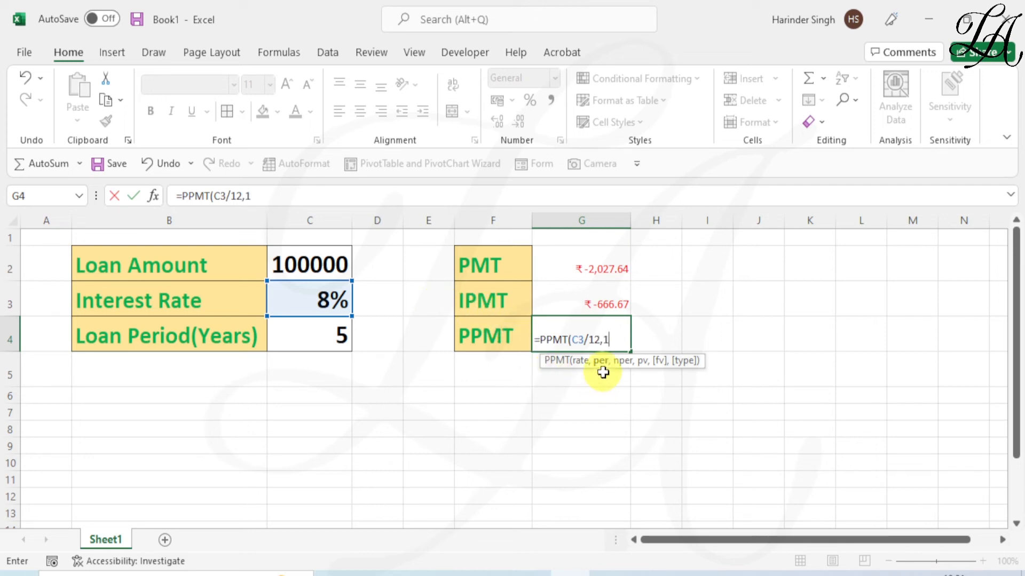
{"action": "type", "text": ","}
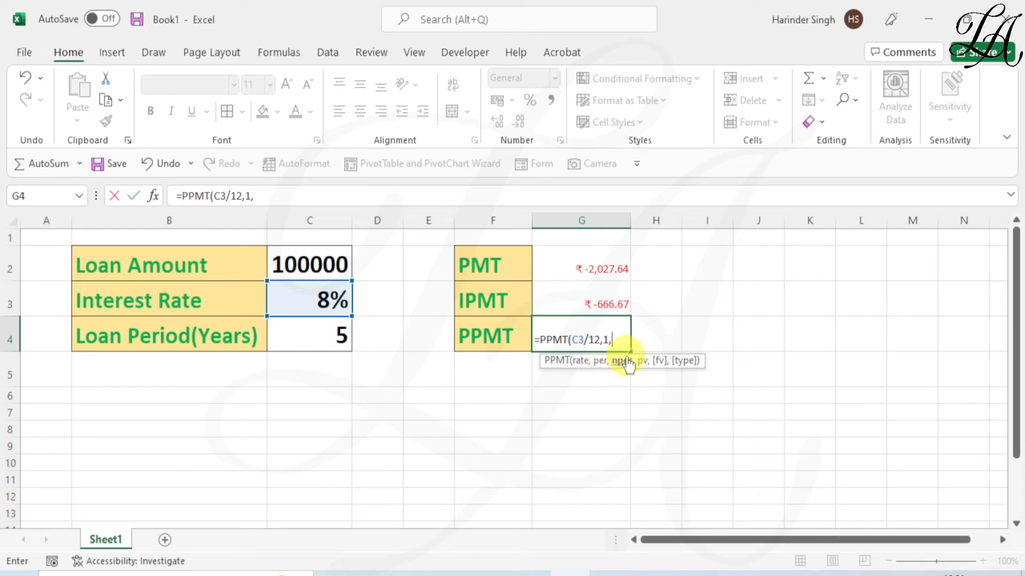
{"action": "left_click", "coordinate": [308, 341]}
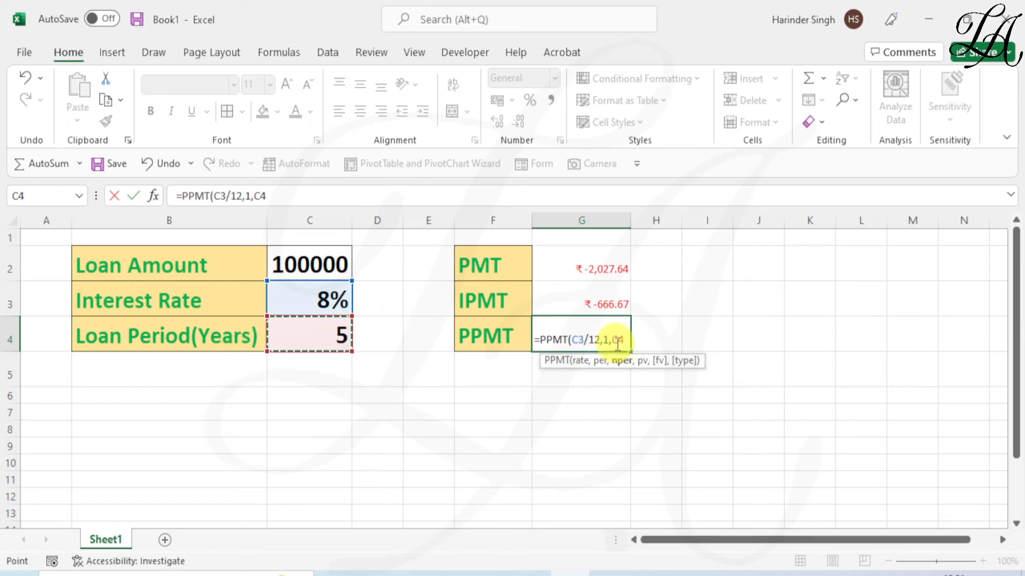
{"action": "type", "text": "*12"}
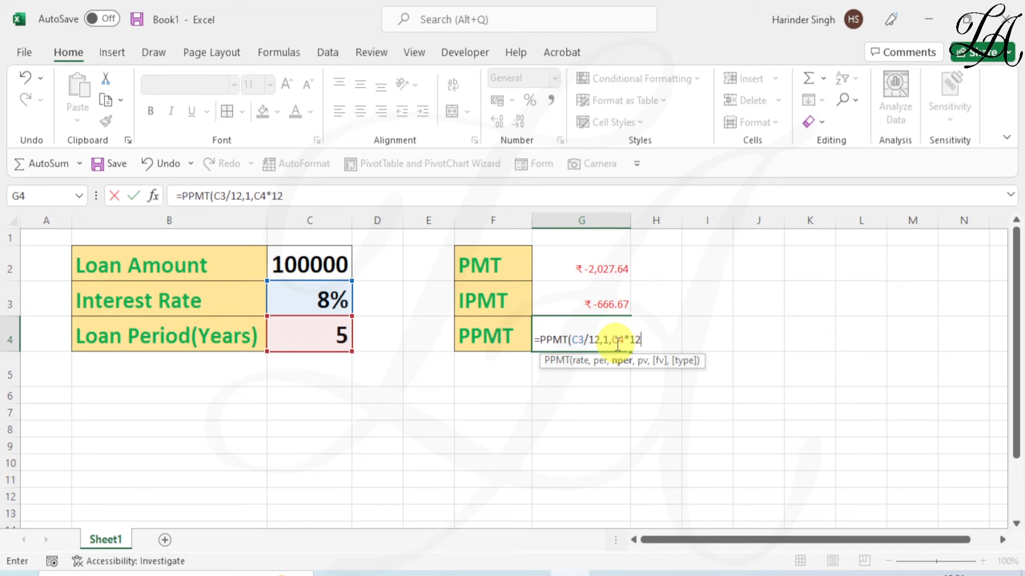
{"action": "type", "text": ","}
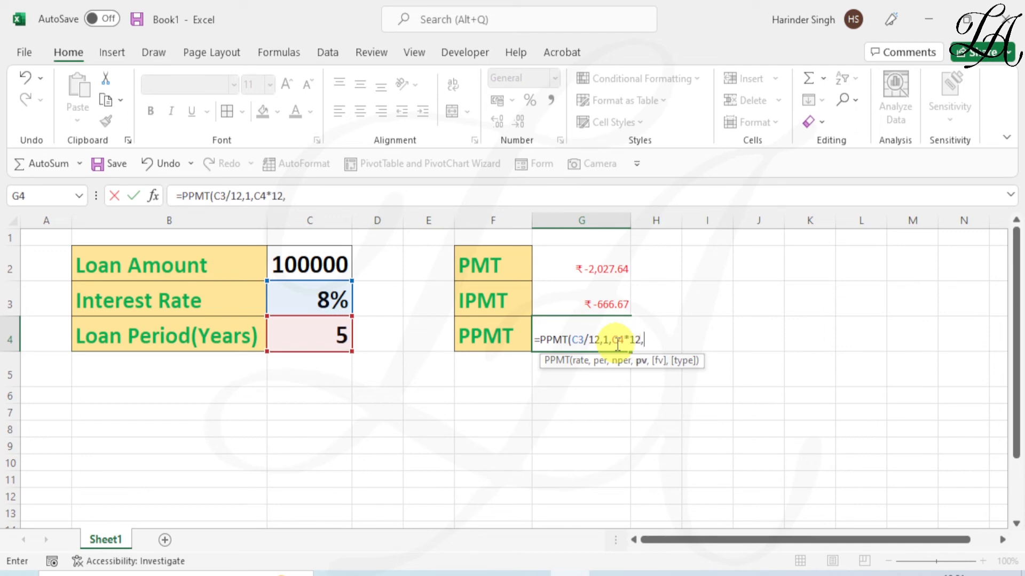
{"action": "left_click", "coordinate": [324, 266]}
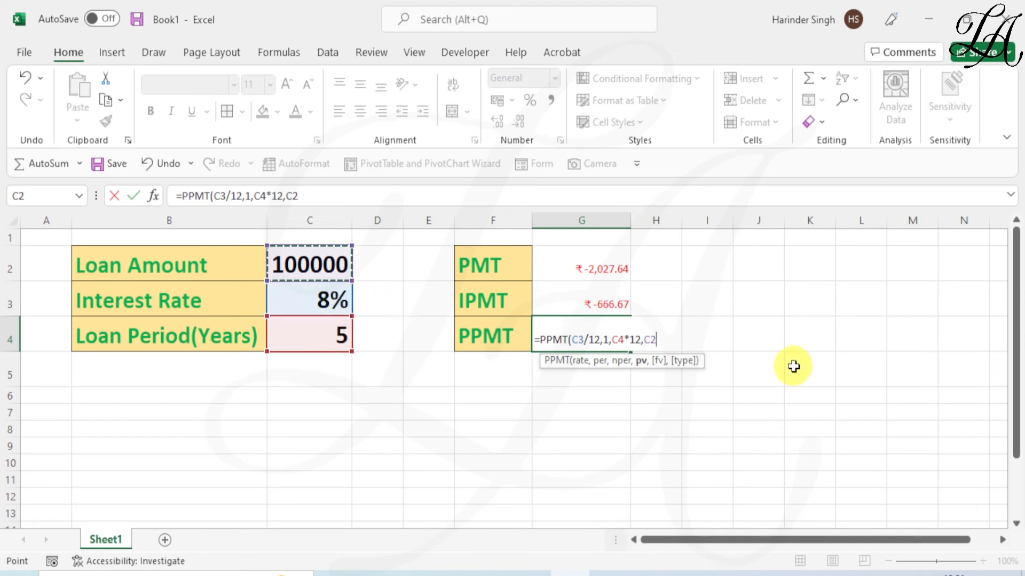
{"action": "type", "text": ")"}
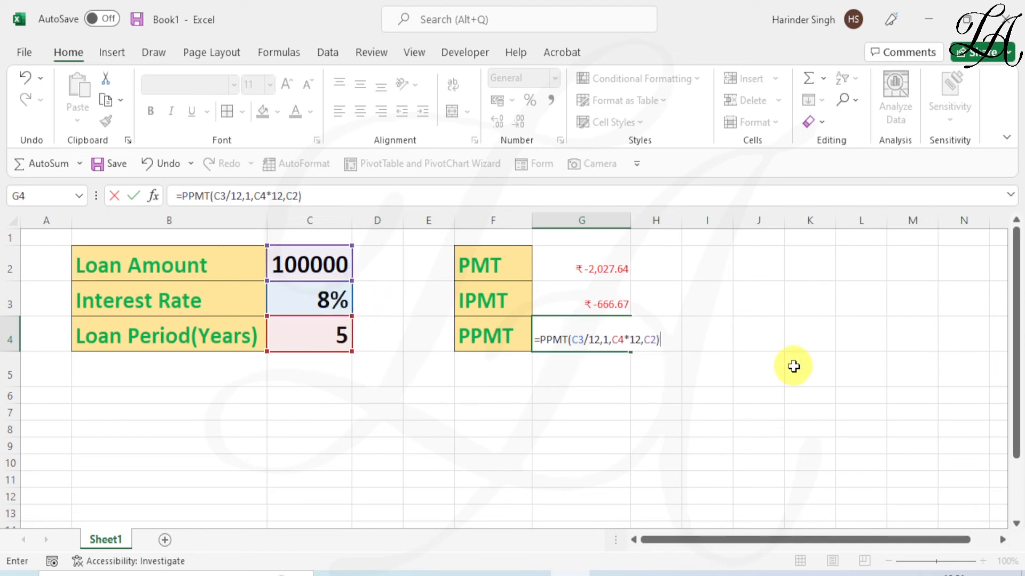
{"action": "key", "text": "Return"}
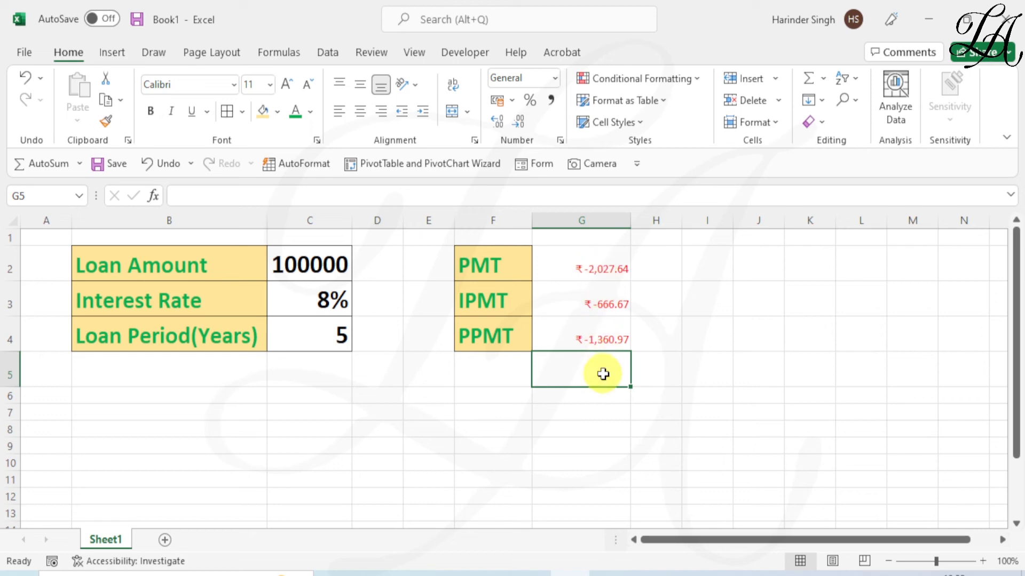
- Add the principal and interest portions in G5 with the formula =G4+G3, and select that cell to check it
{"action": "type", "text": "="}
{"action": "left_click", "coordinate": [604, 340]}
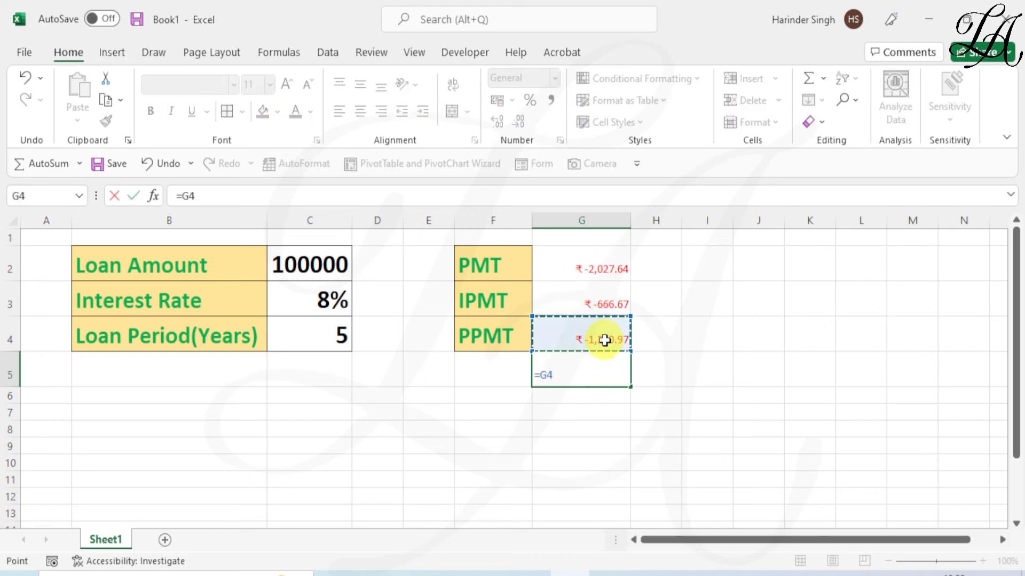
{"action": "type", "text": "+"}
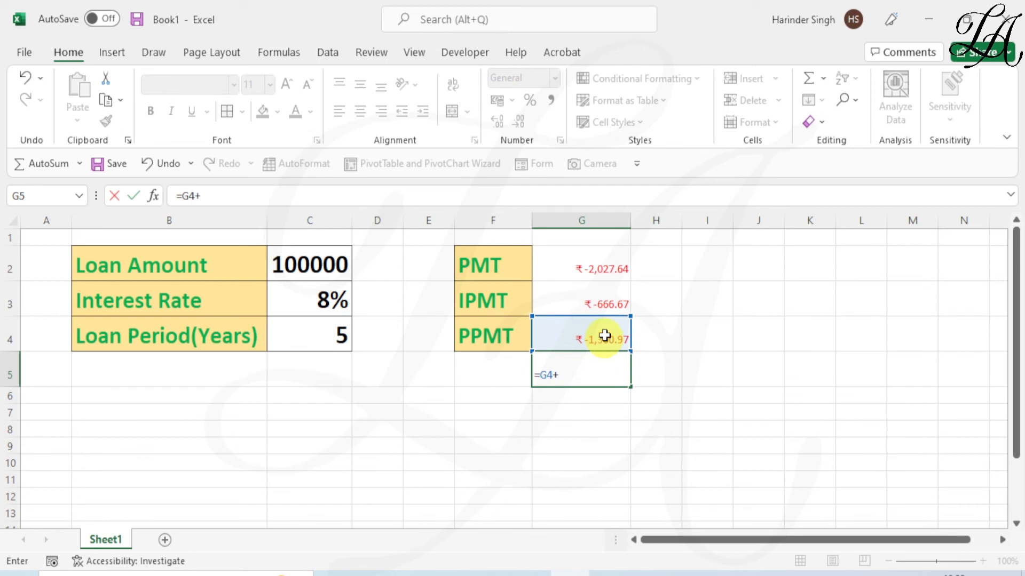
{"action": "left_click", "coordinate": [600, 301]}
{"action": "key", "text": "Return"}
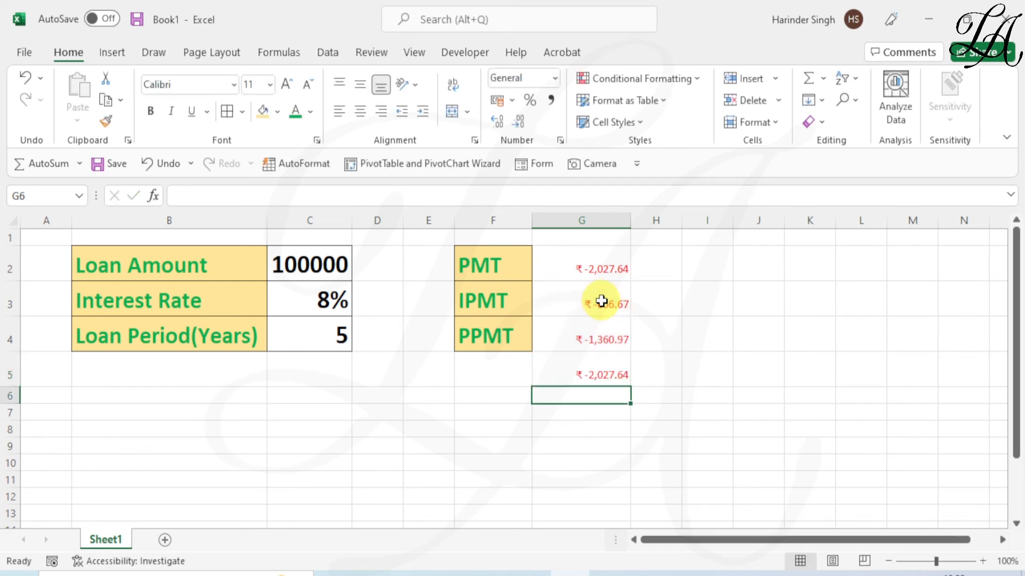
{"action": "left_click", "coordinate": [600, 374]}
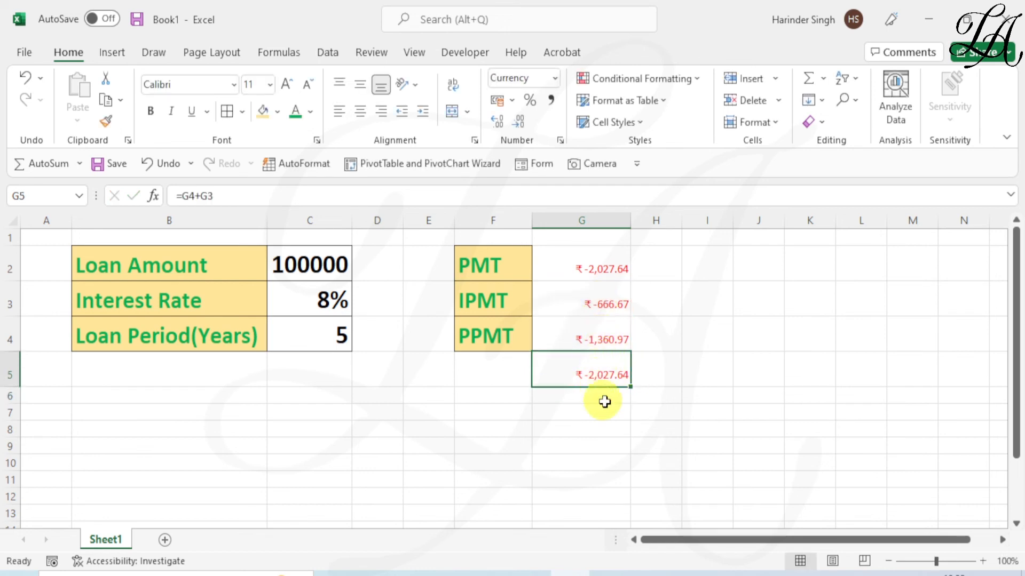